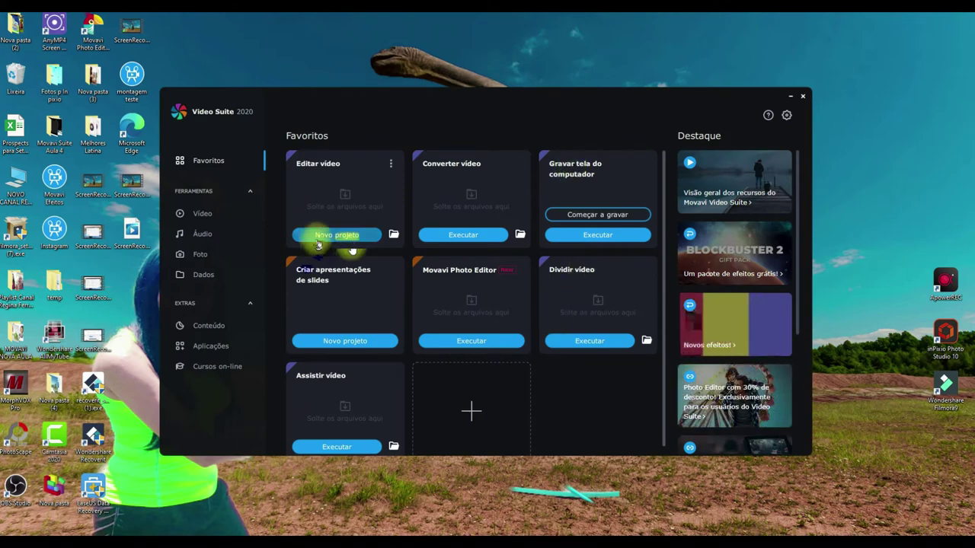
- Create a new video editing project, import Glowing Sphere - 42010.mp4 and place it on the video track
click(317, 234)
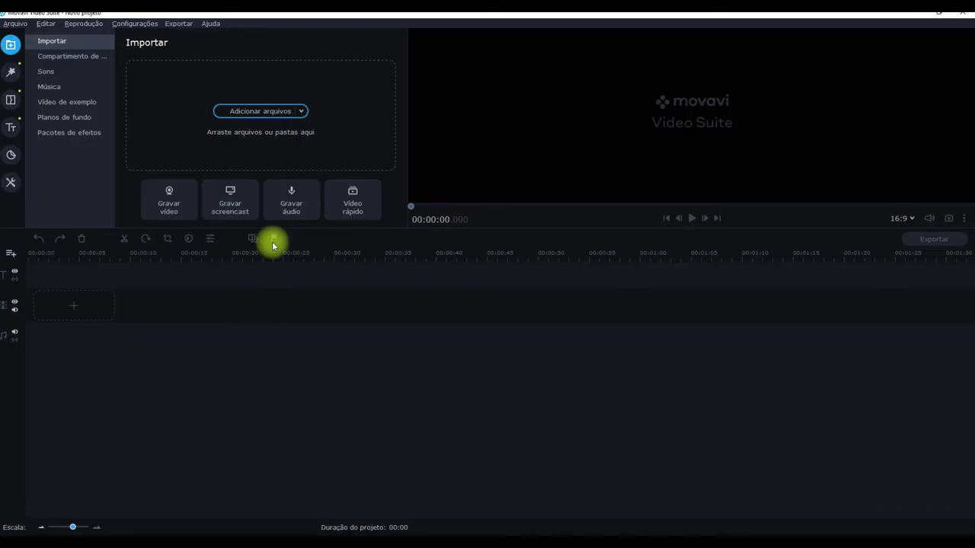
click(245, 113)
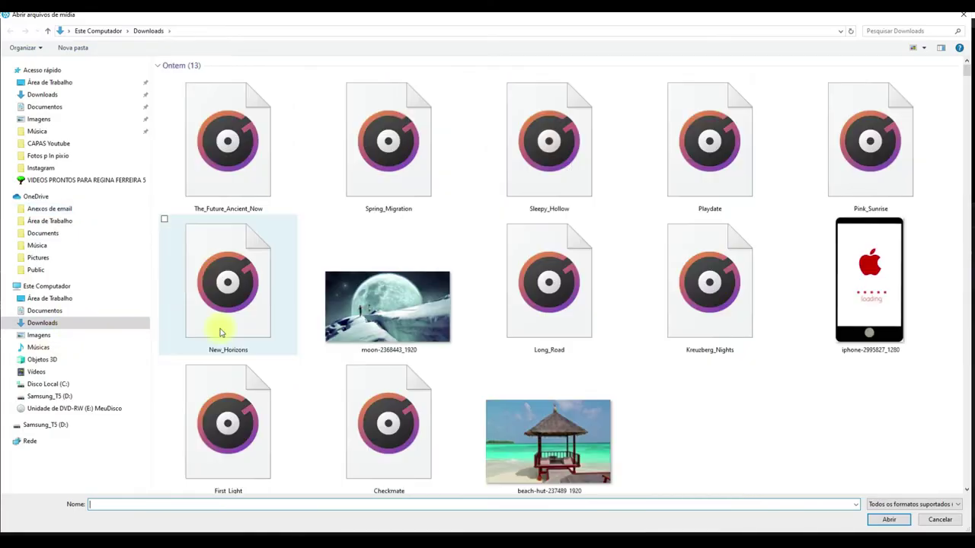
drag(162, 80, 15, 342)
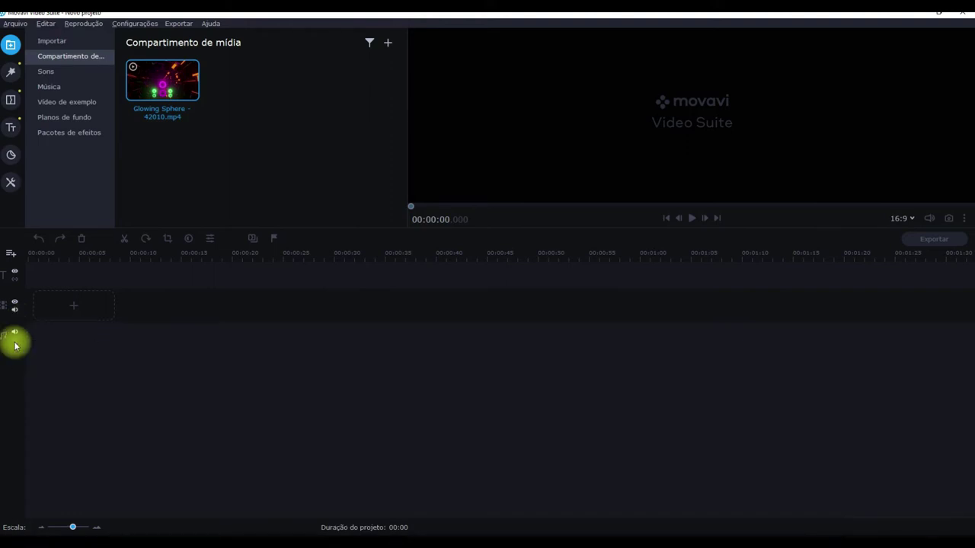
click(47, 312)
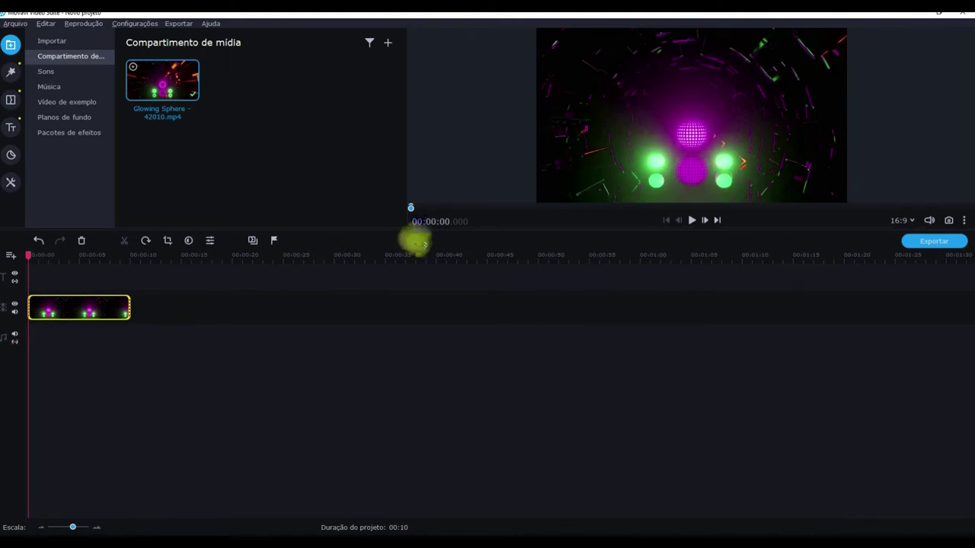
- Resize the workspace areas to enlarge the preview while keeping the timeline tracks in view
drag(411, 242, 431, 374)
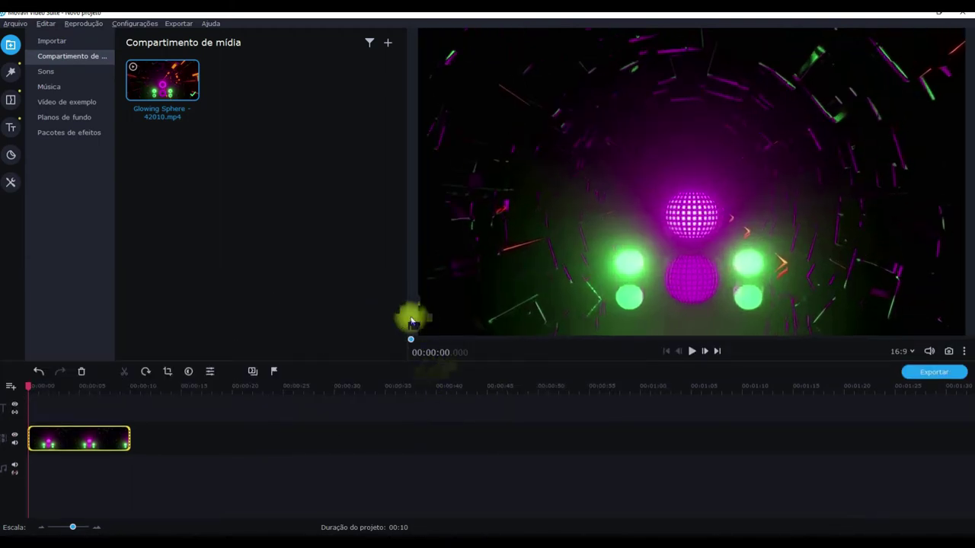
drag(405, 289, 360, 281)
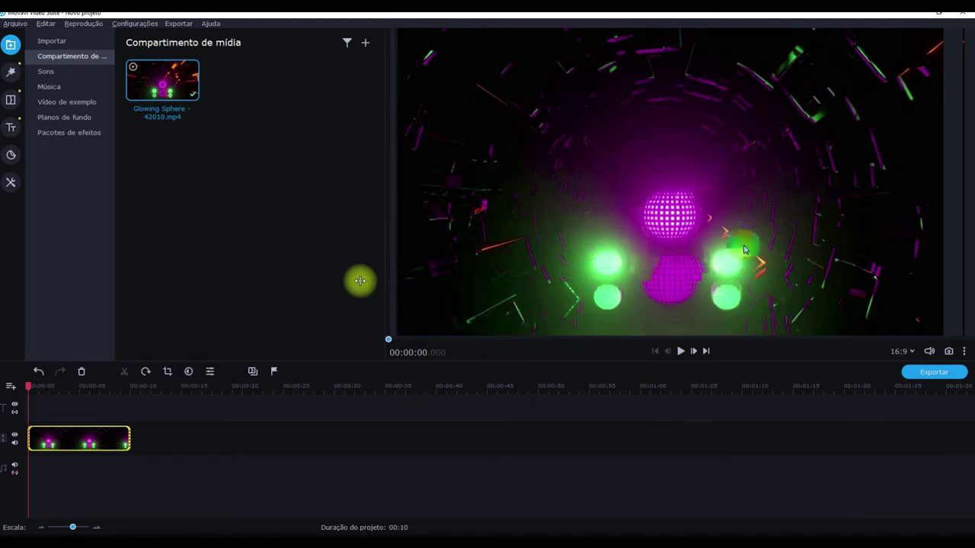
drag(435, 361, 447, 320)
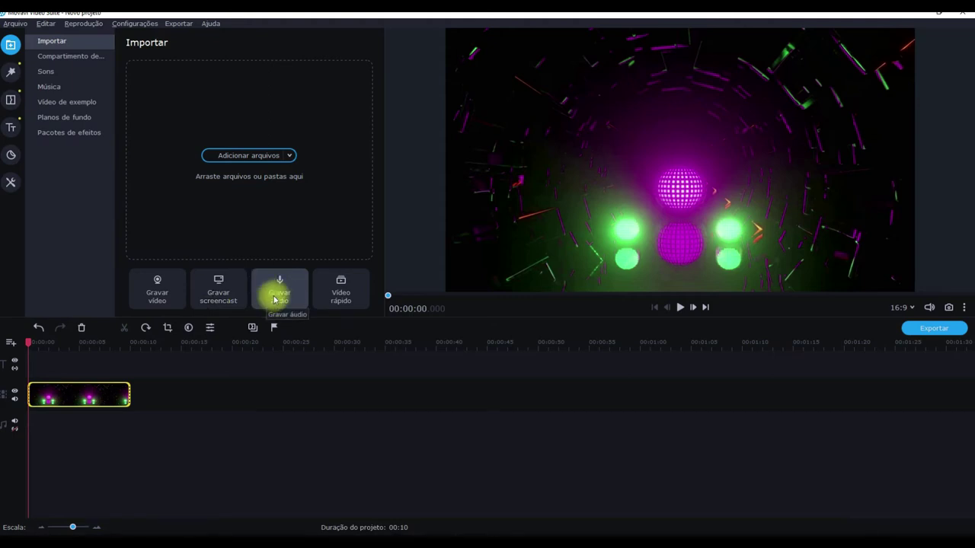
- View the audio recording settings and scrub the playhead to the end of the Glowing Sphere clip
click(275, 298)
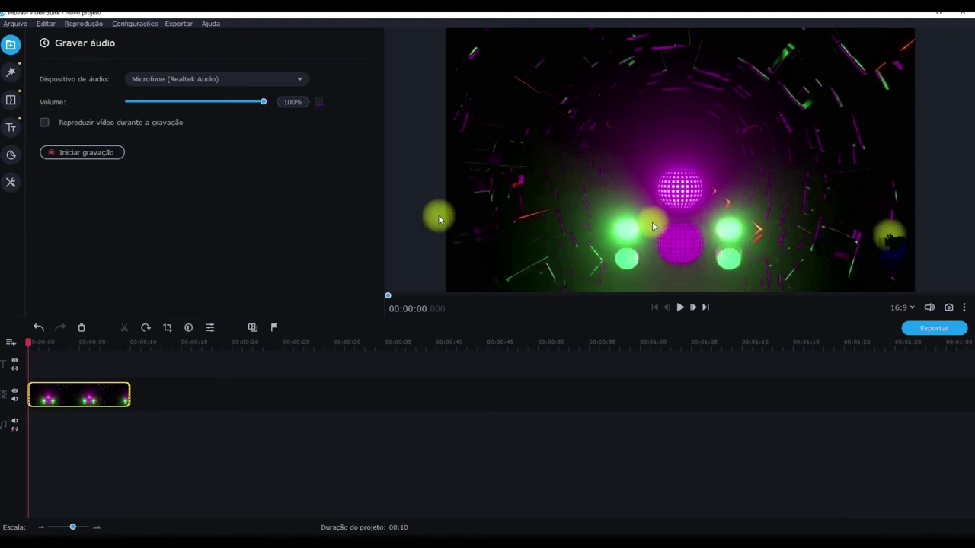
click(30, 341)
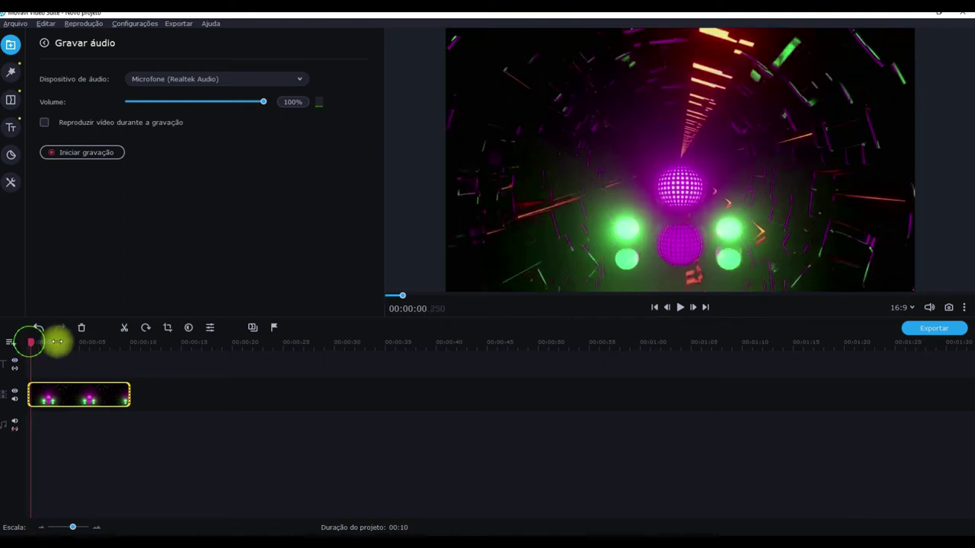
drag(57, 342, 147, 350)
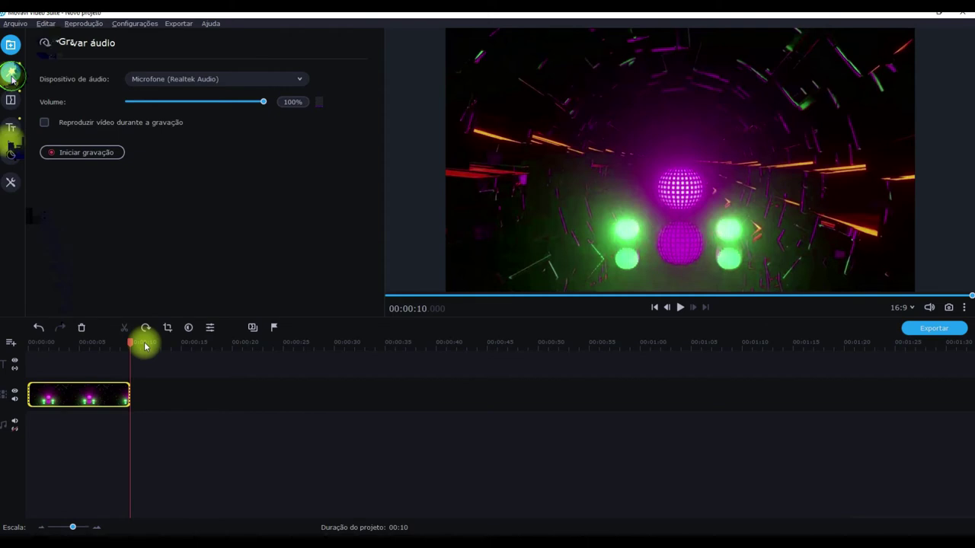
- Import Condomínio Acapulco Guarujá - SP.mp4 onto the video track and delete the Glowing Sphere clip from the timeline
click(42, 43)
click(228, 156)
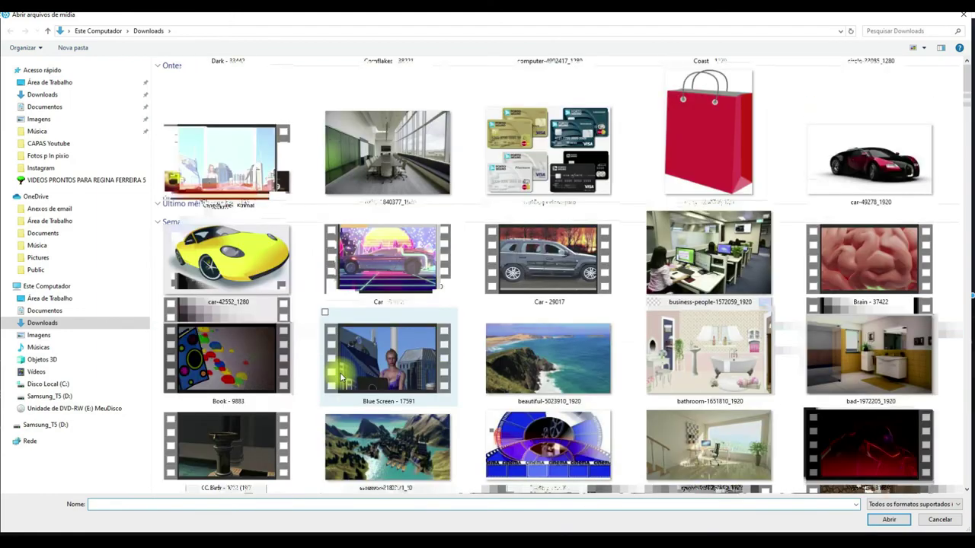
click(99, 403)
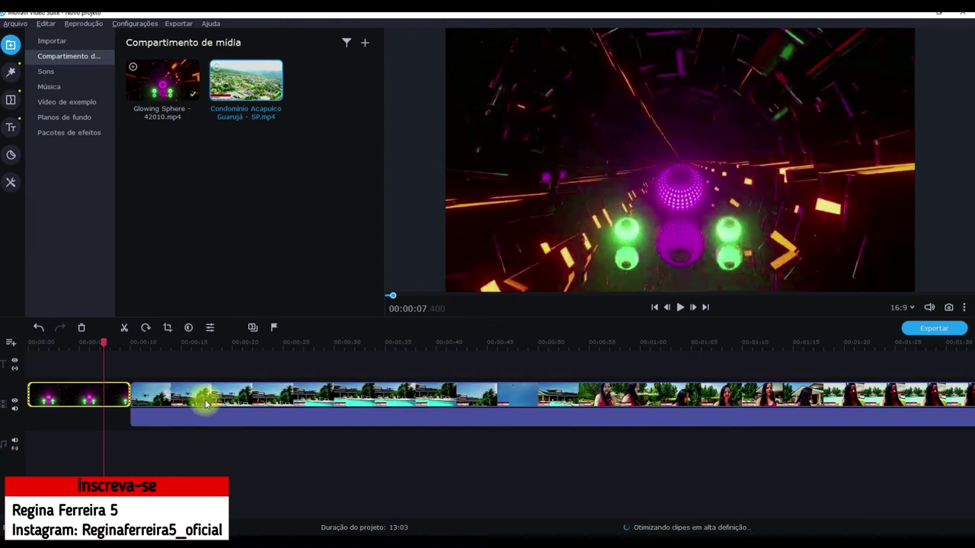
key(Delete)
- Detach the audio of the Condomínio Acapulco Guarujá clip onto its own audio track
click(142, 415)
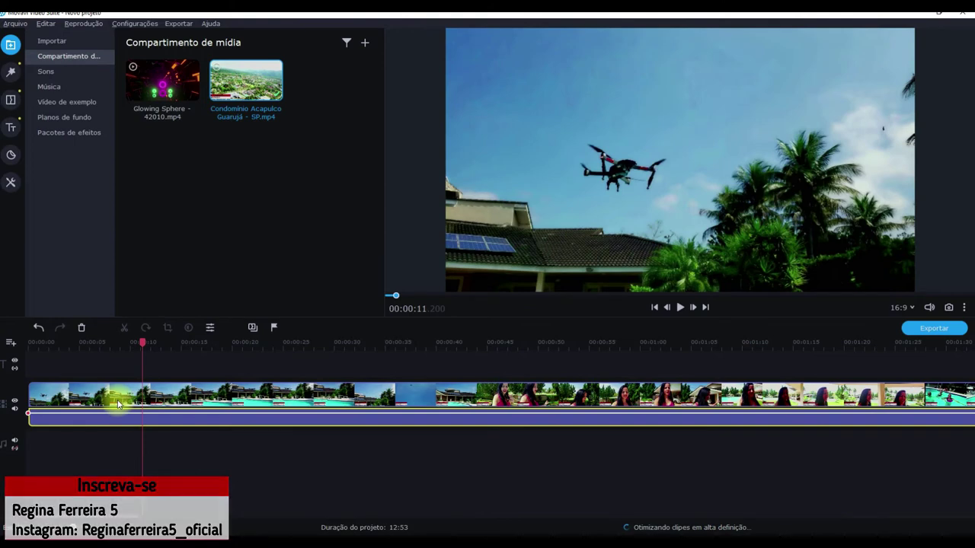
click(63, 396)
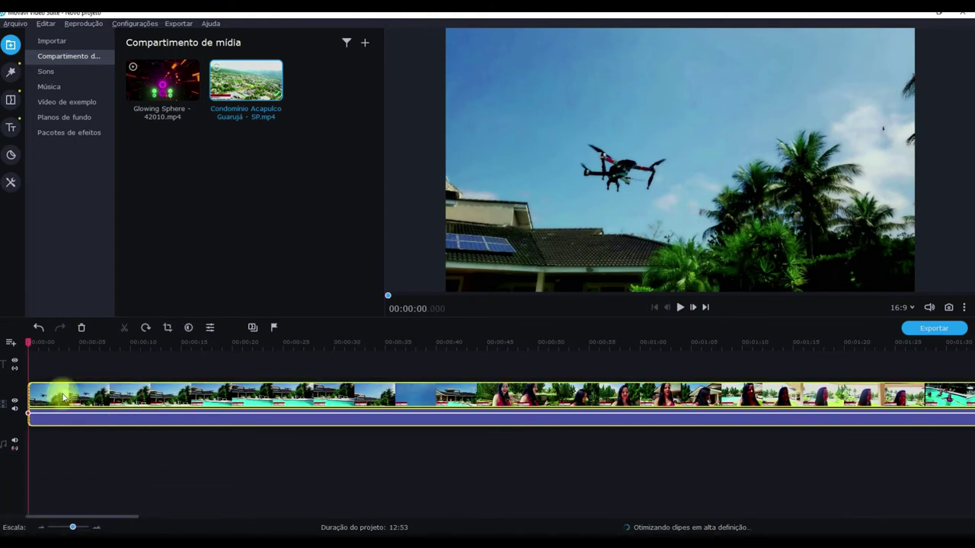
click(62, 396)
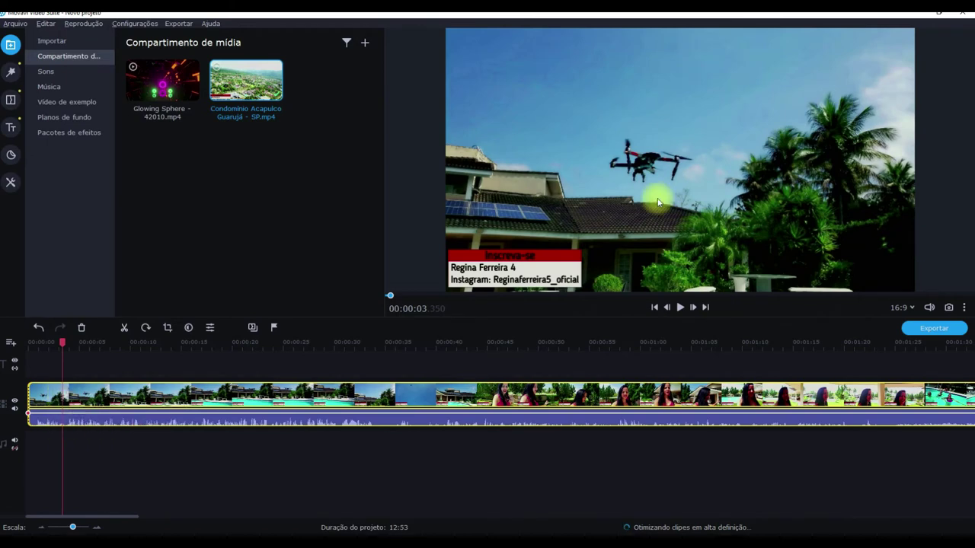
right_click(66, 393)
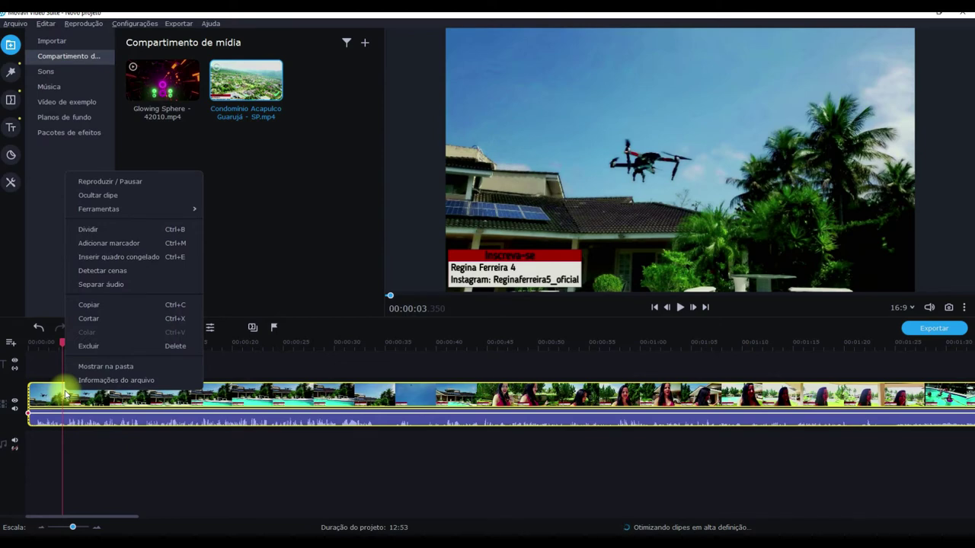
click(107, 284)
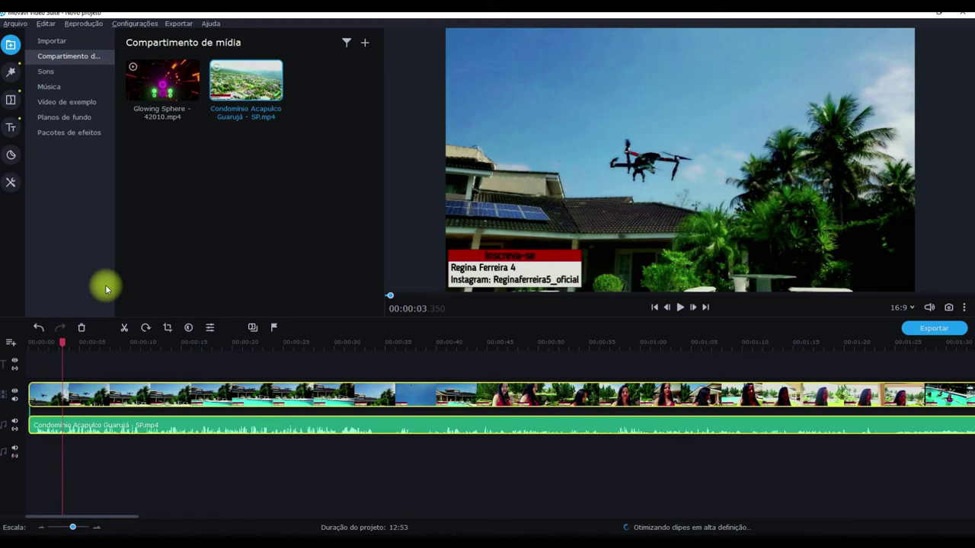
- Select the detached audio, return the playhead to the start and undo the audio separation
click(131, 427)
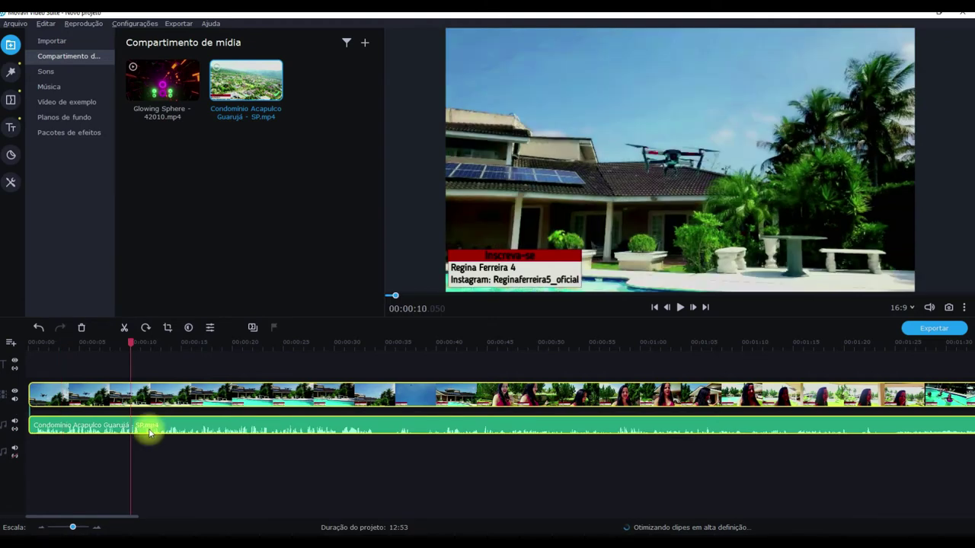
click(146, 428)
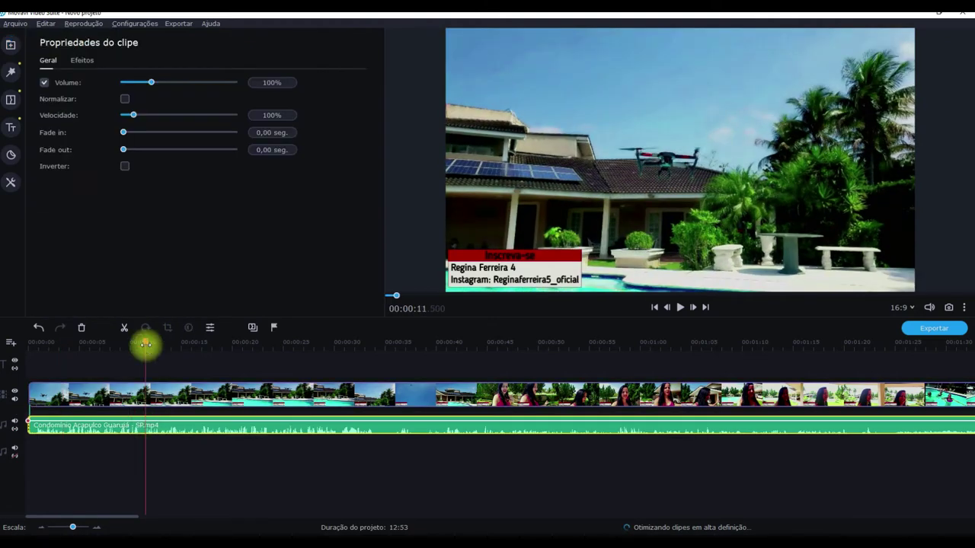
drag(146, 344, 11, 343)
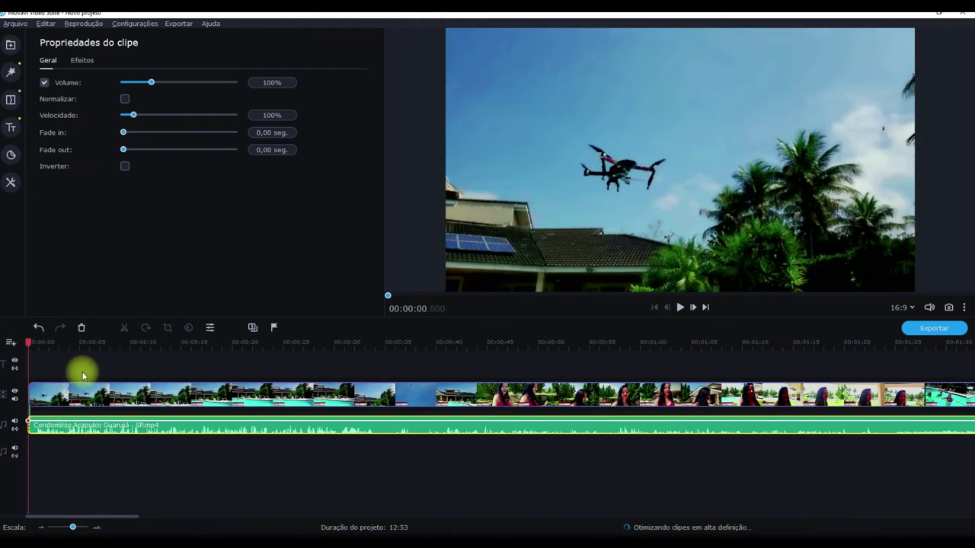
click(38, 328)
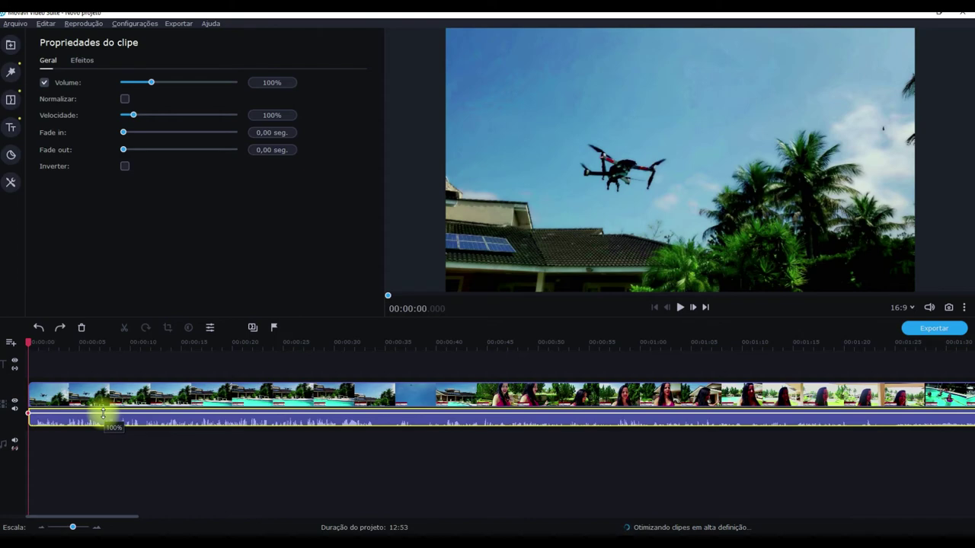
- Lower the volume of the Condomínio clip's embedded audio to 0% on the timeline
drag(102, 413, 102, 421)
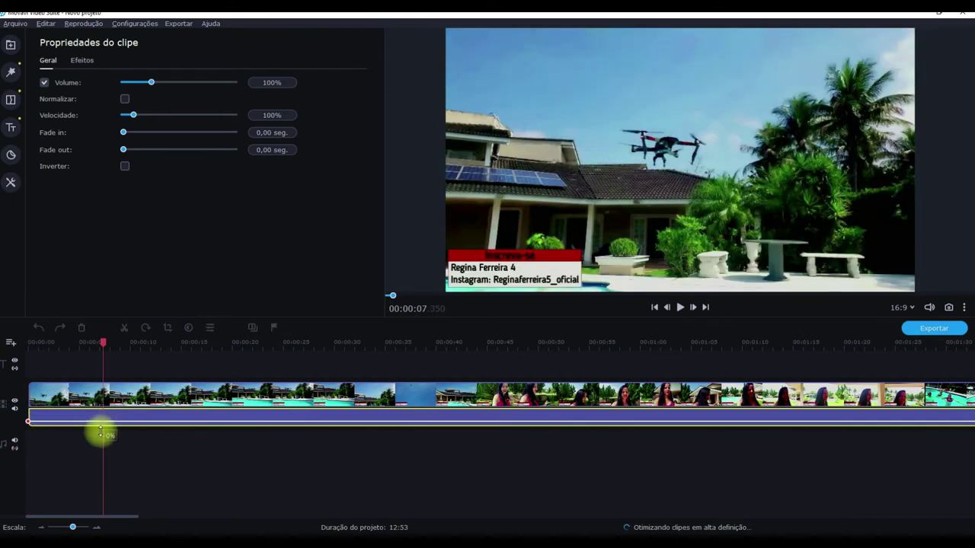
click(100, 430)
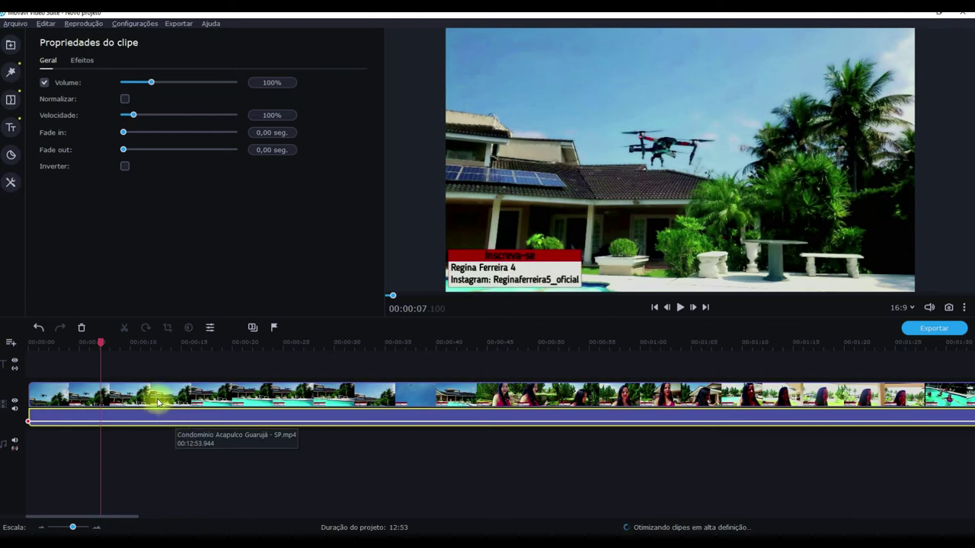
- Separate the audio from the Condomínio video clip and delete the resulting audio clip
right_click(157, 402)
mouse_move(188, 219)
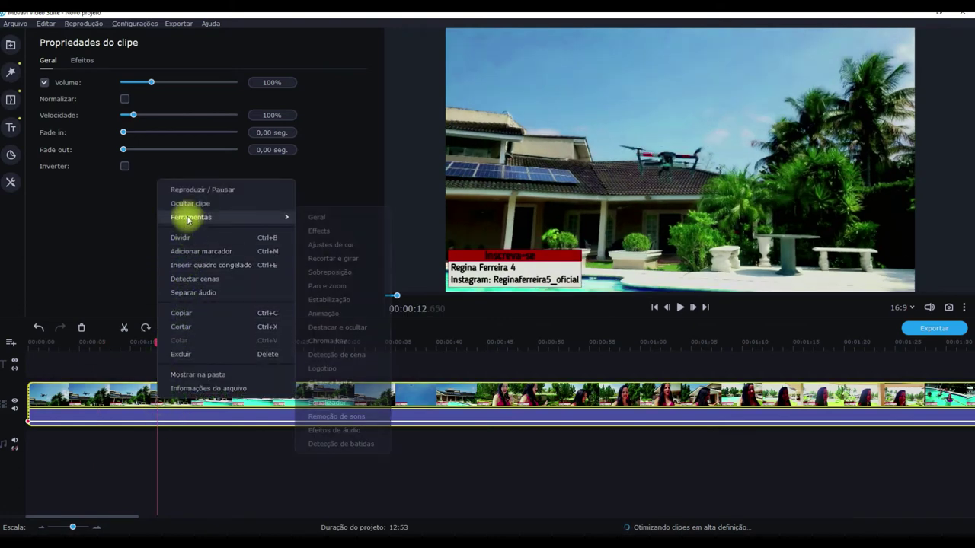
click(182, 294)
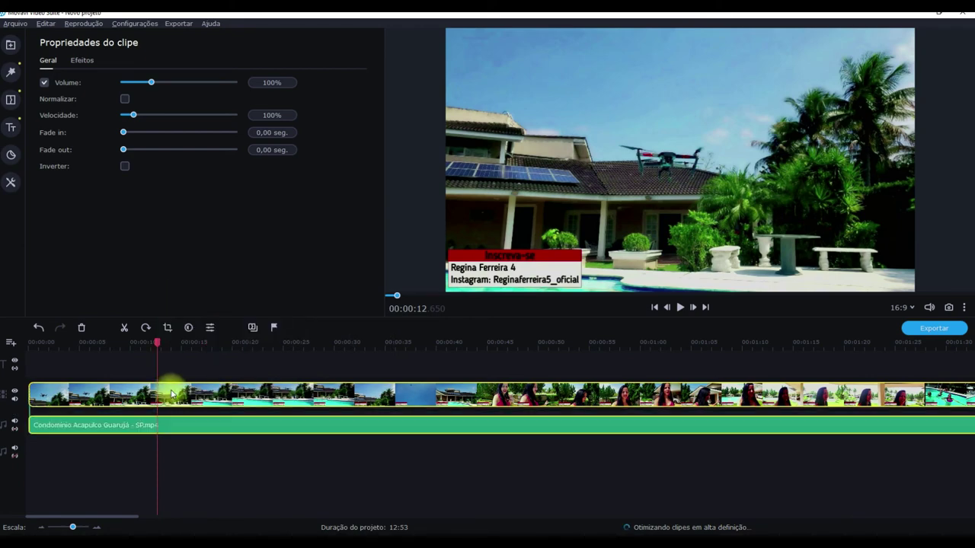
click(153, 429)
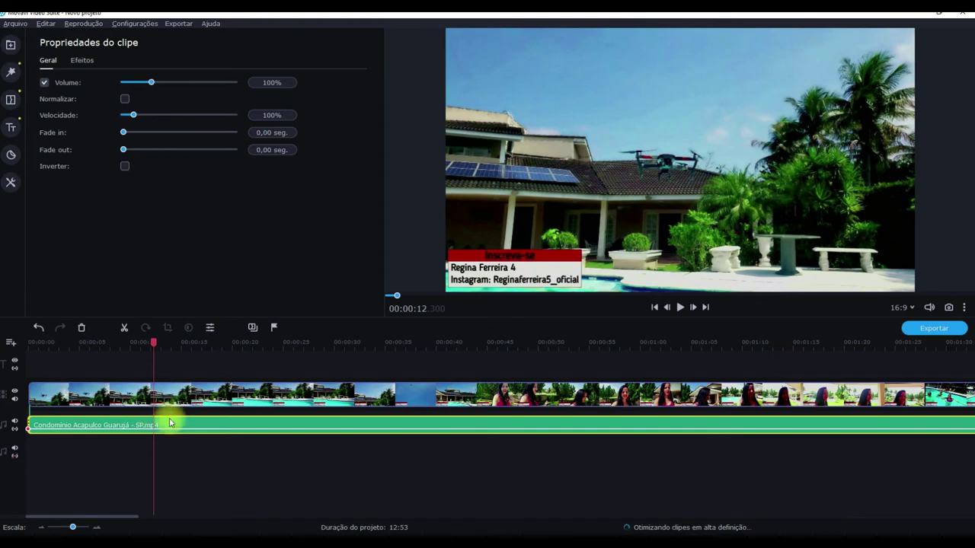
key(Delete)
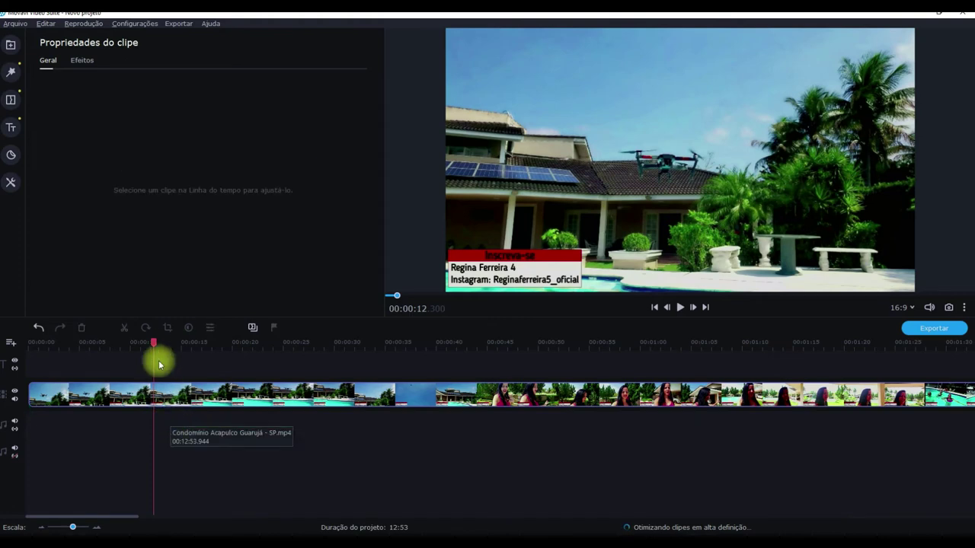
- Return the playhead to the project start and open audio recording with Microfone (Realtek Audio) as the device
click(28, 347)
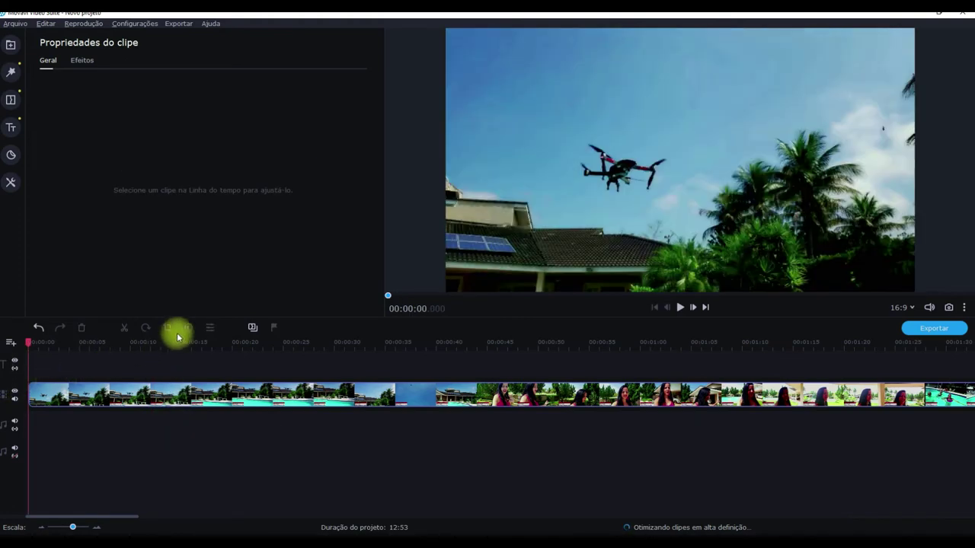
click(9, 45)
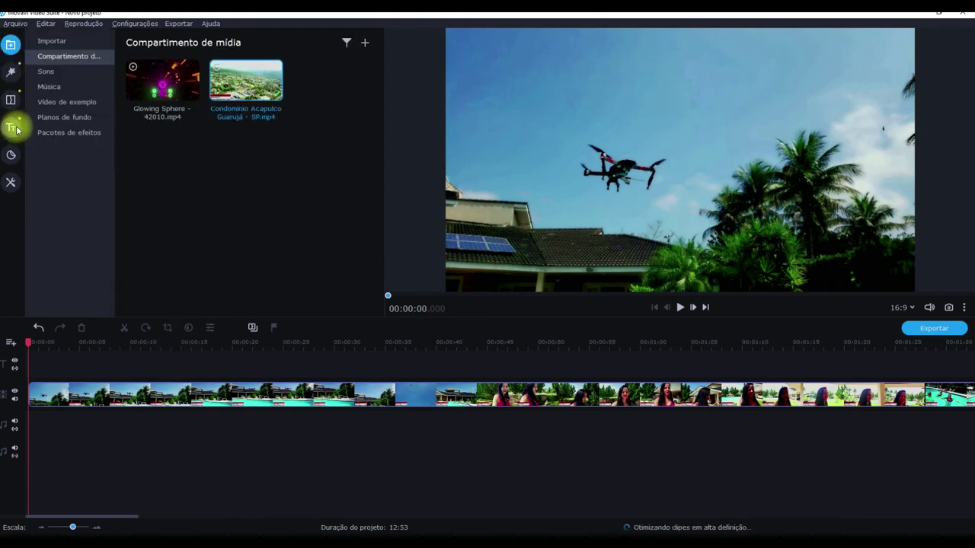
click(50, 43)
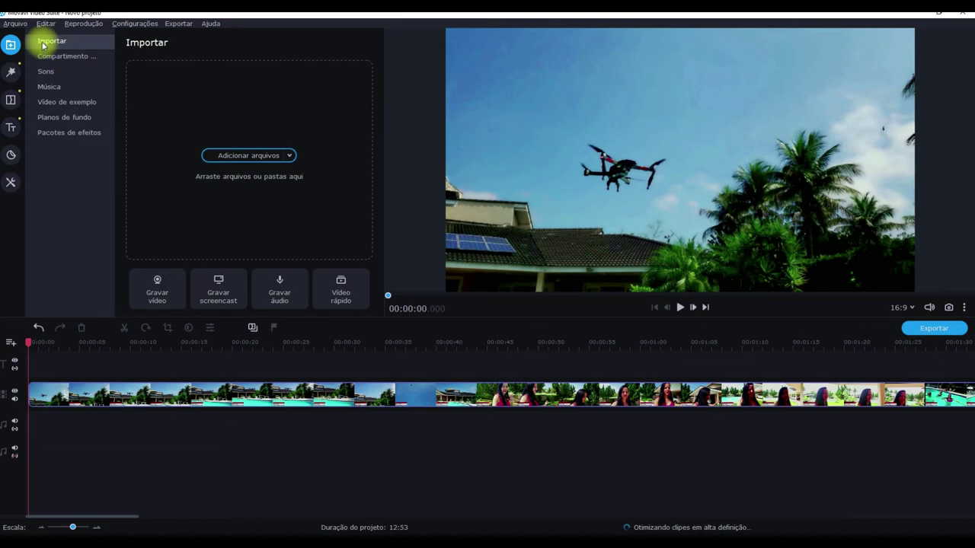
click(280, 293)
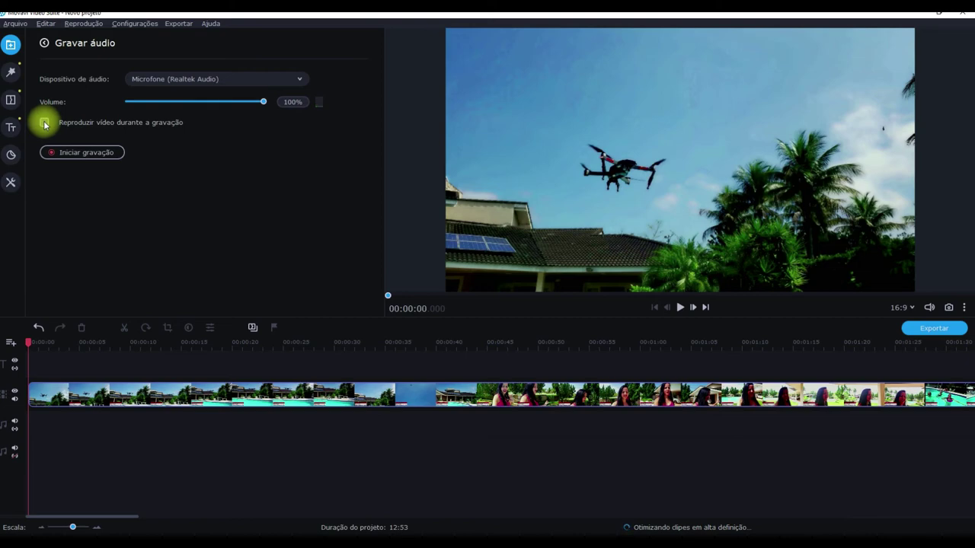
click(211, 78)
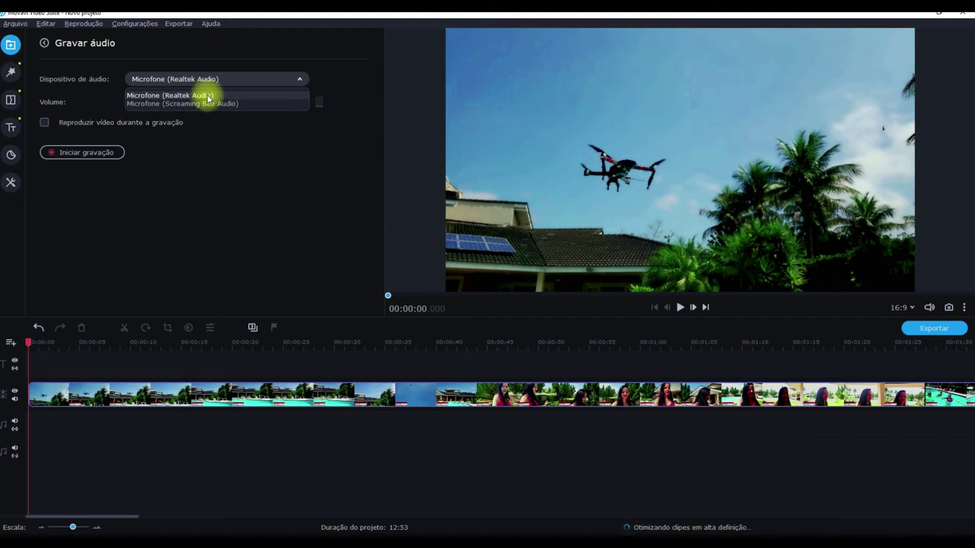
click(224, 134)
- Enable video playback during recording and record a microphone narration over the video
click(45, 122)
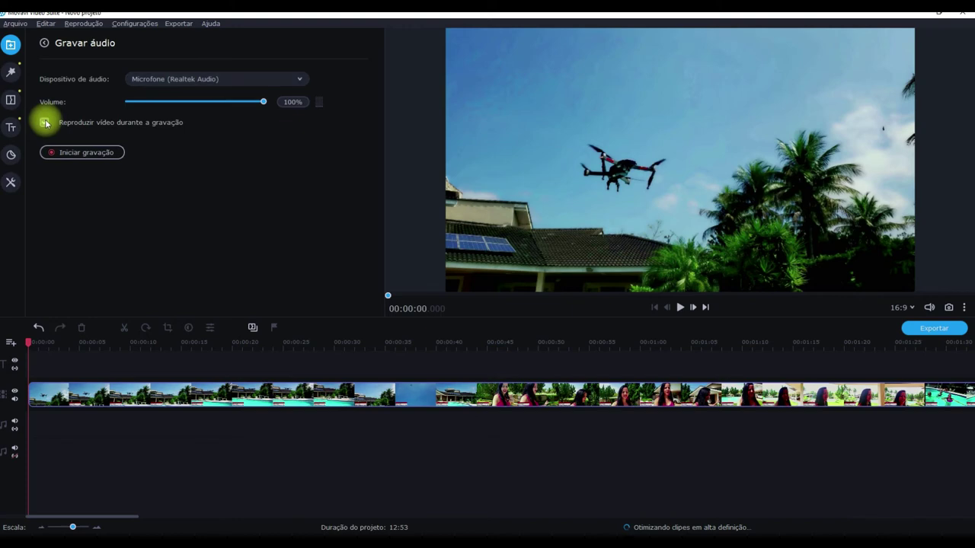
click(75, 156)
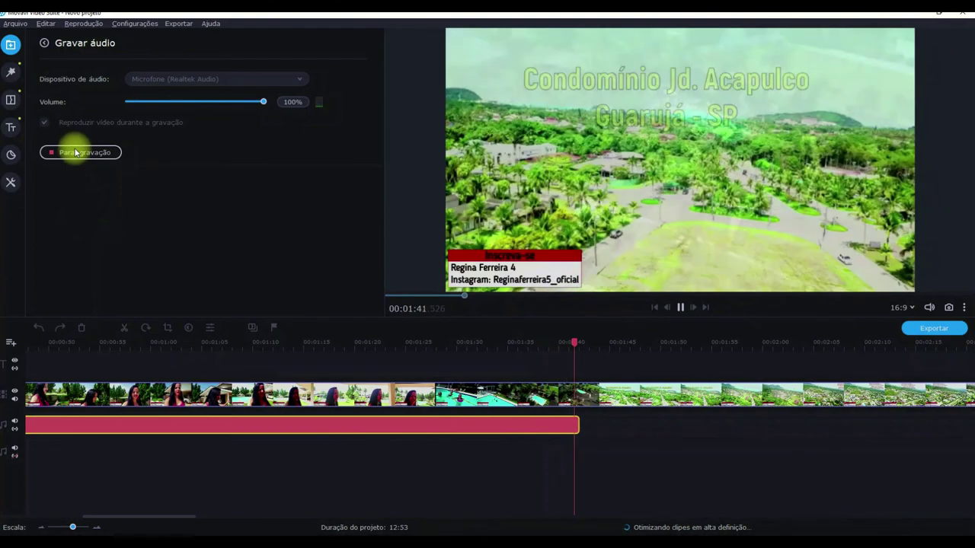
click(76, 153)
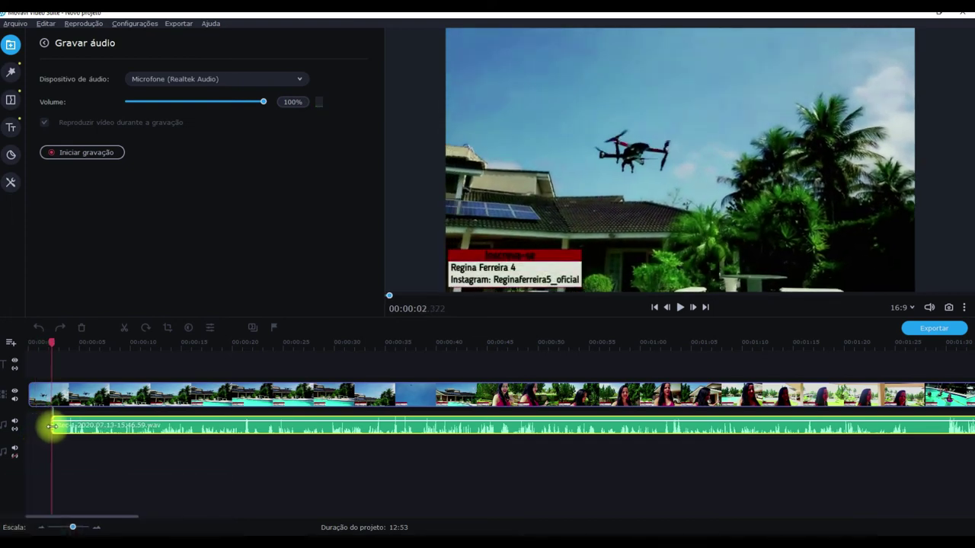
- Move the recorded narration clip to the start of the timeline, aligned with the video, and play the result
click(59, 423)
drag(75, 431, 33, 424)
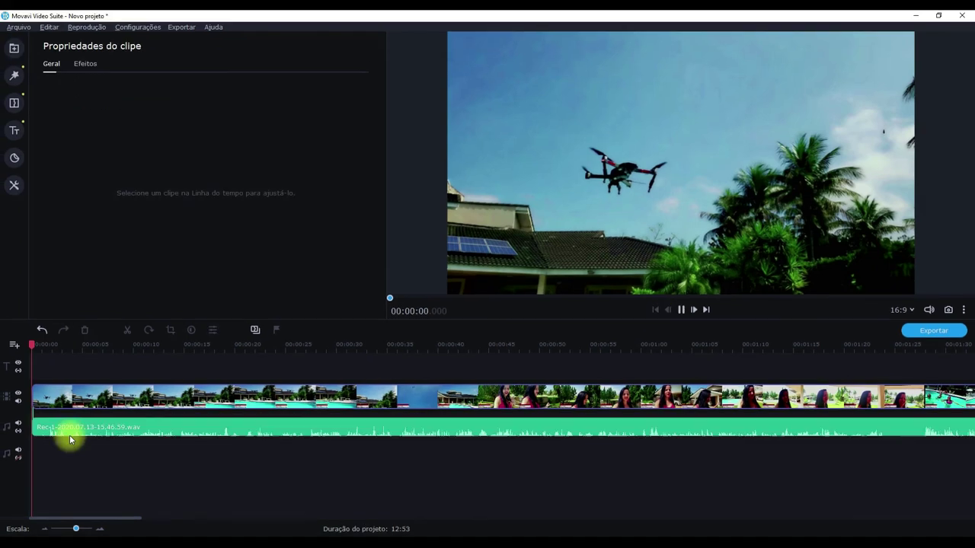
key(space)
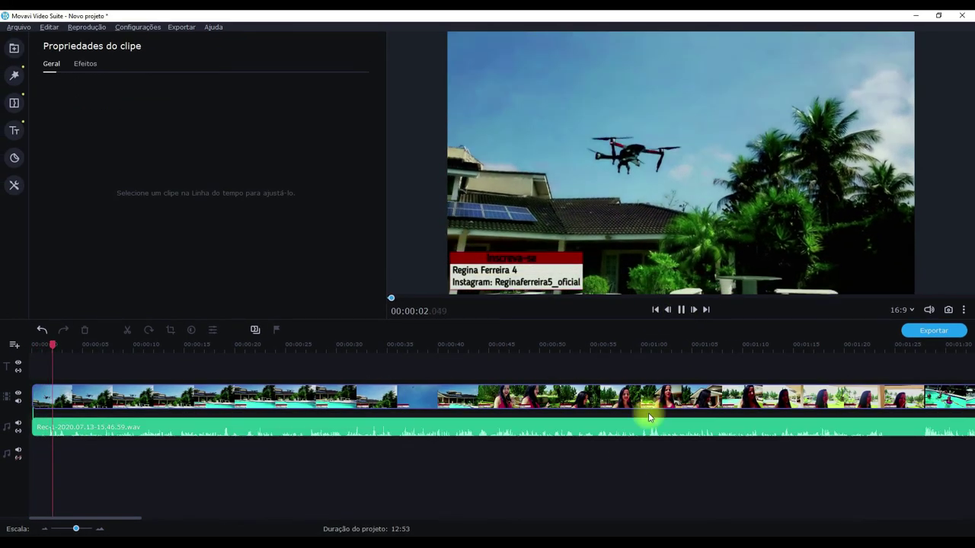